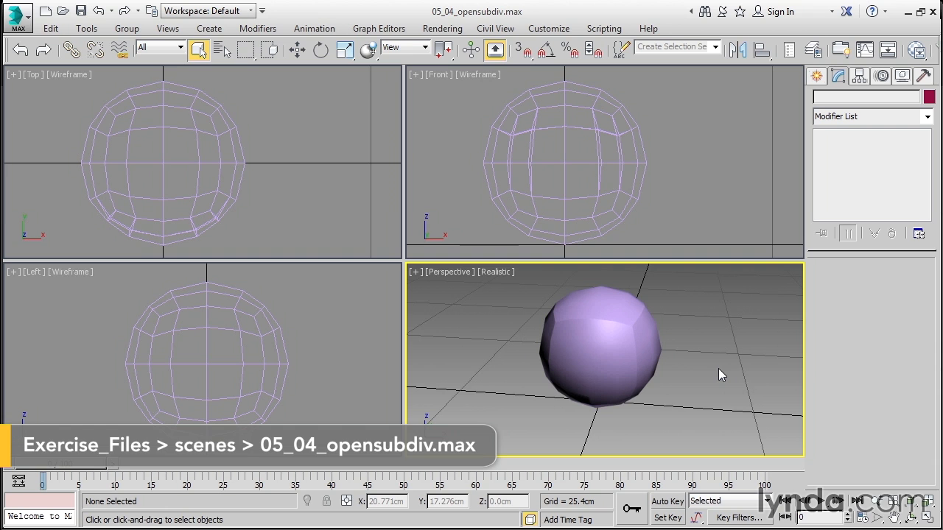
Step: Select the purple sphere and display the modeling ribbon
click(641, 342)
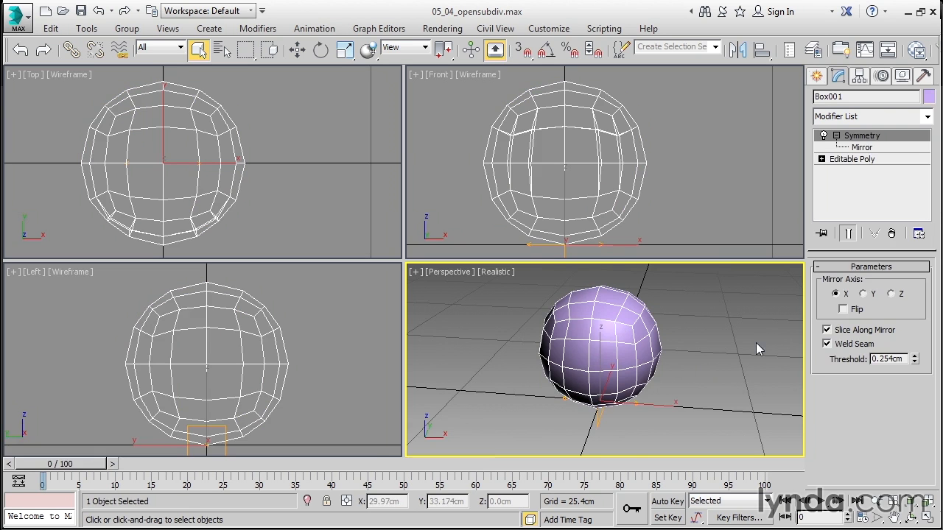
click(844, 49)
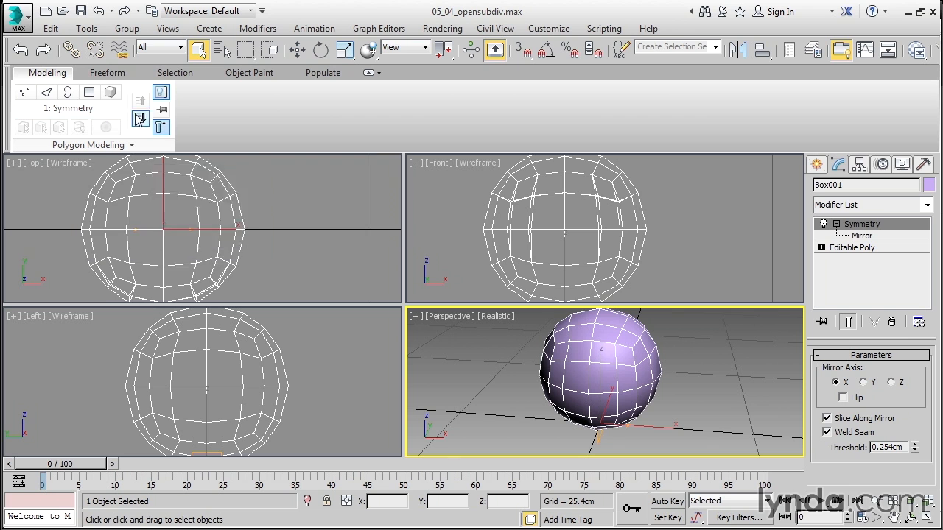
Step: Compare the object at its Editable Poly and Symmetry levels by moving down and up the modifier stack
click(873, 248)
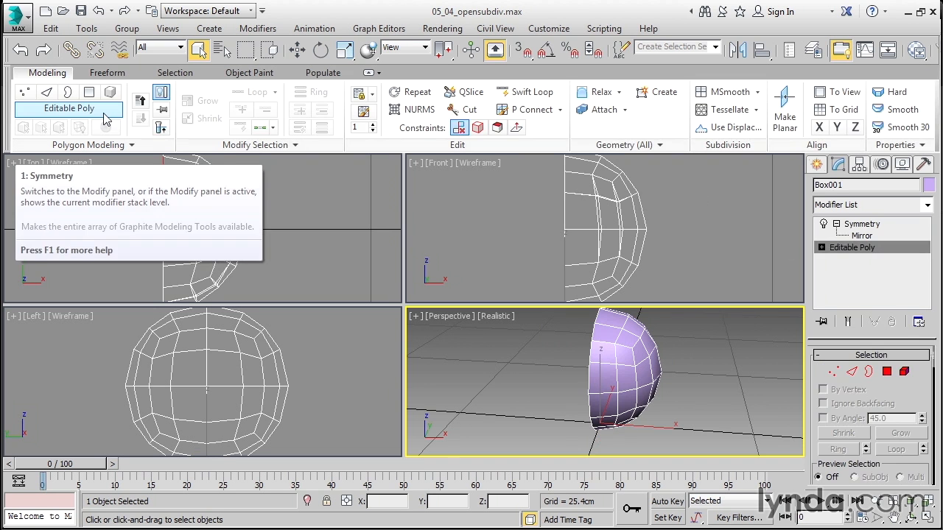
click(878, 226)
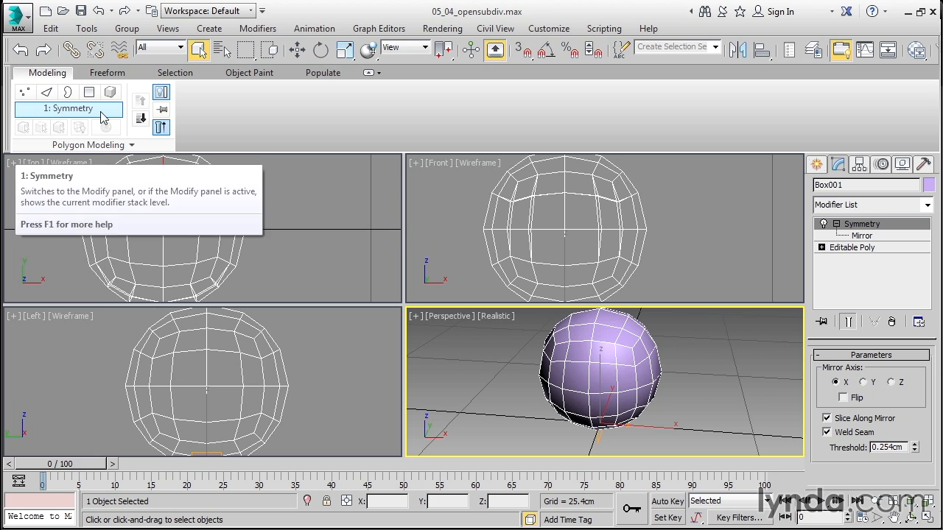
click(142, 121)
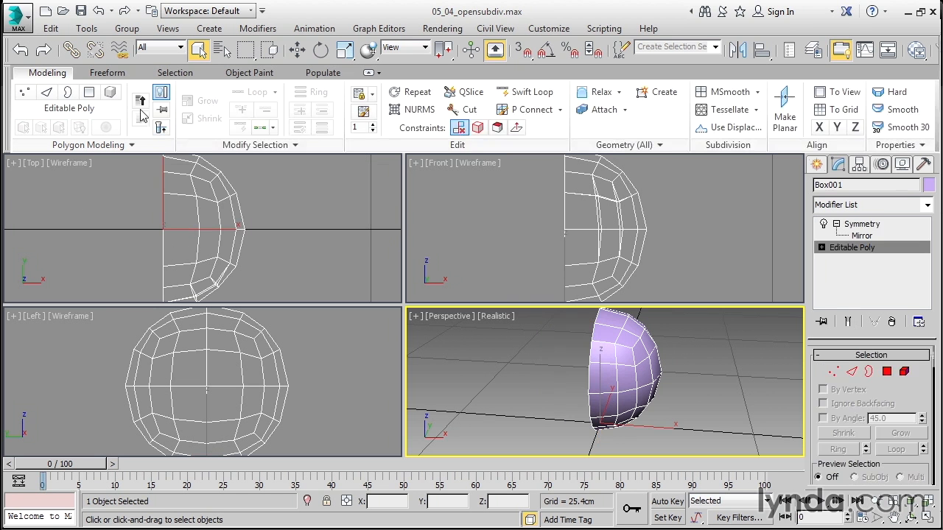
click(140, 103)
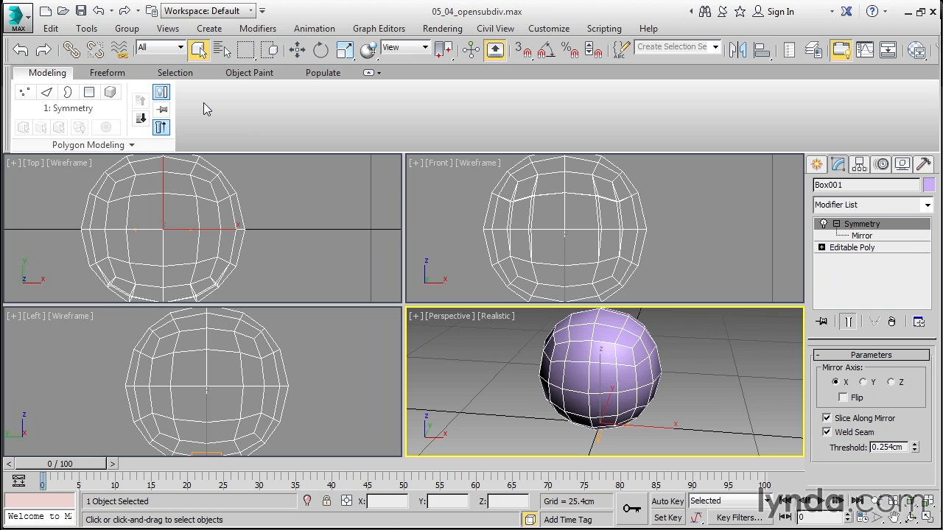
Step: Try selecting single polygons on both halves through an Edit Poly modifier above Symmetry, and delete that Edit Poly modifier
click(88, 94)
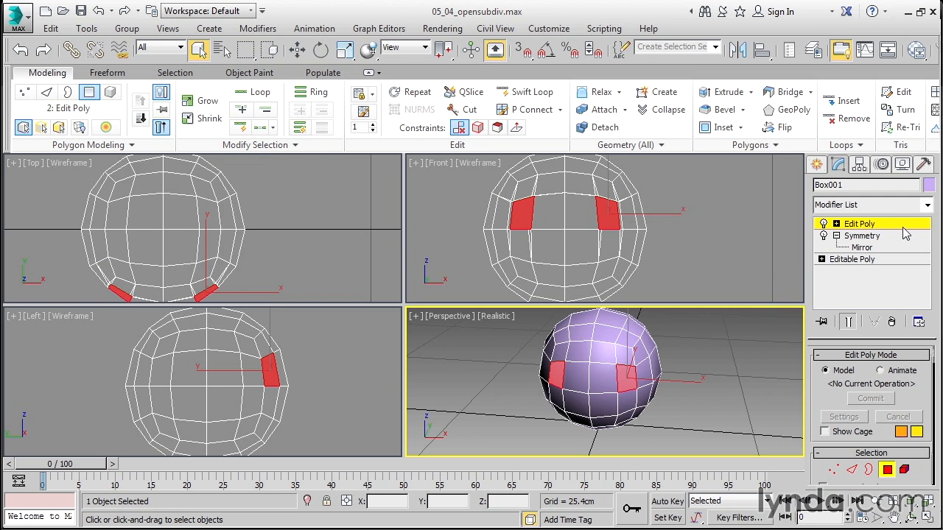
click(685, 232)
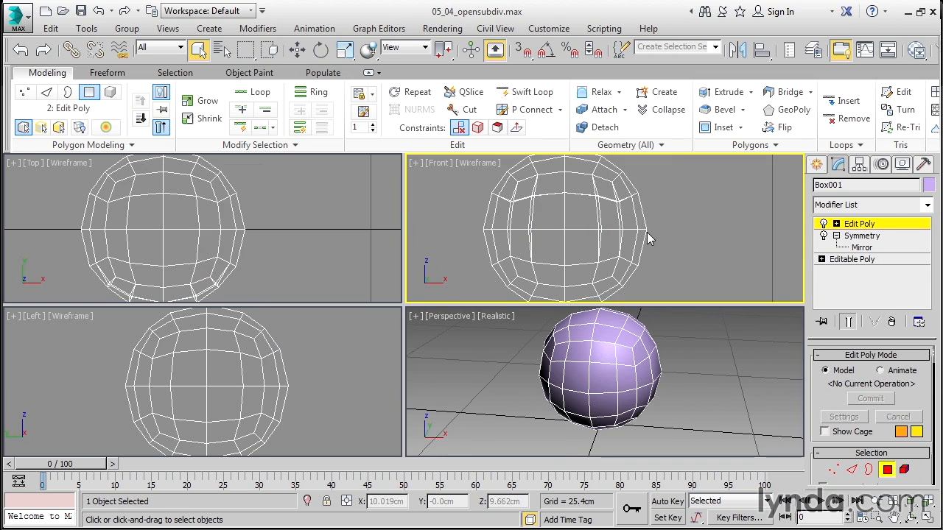
click(621, 359)
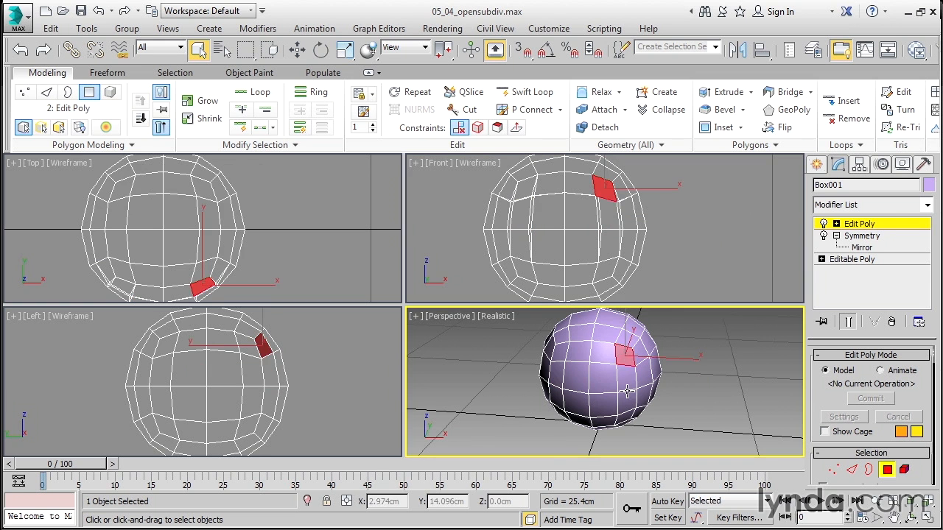
click(625, 389)
click(557, 374)
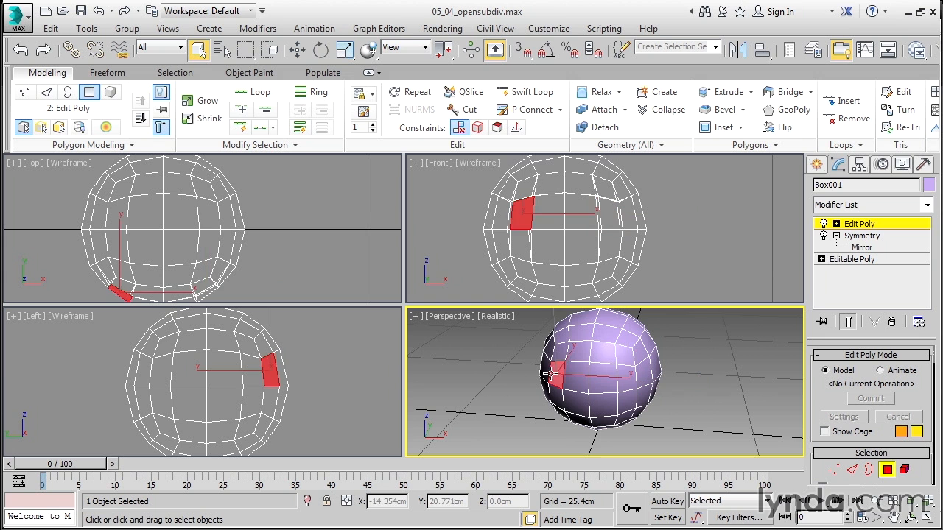
click(624, 354)
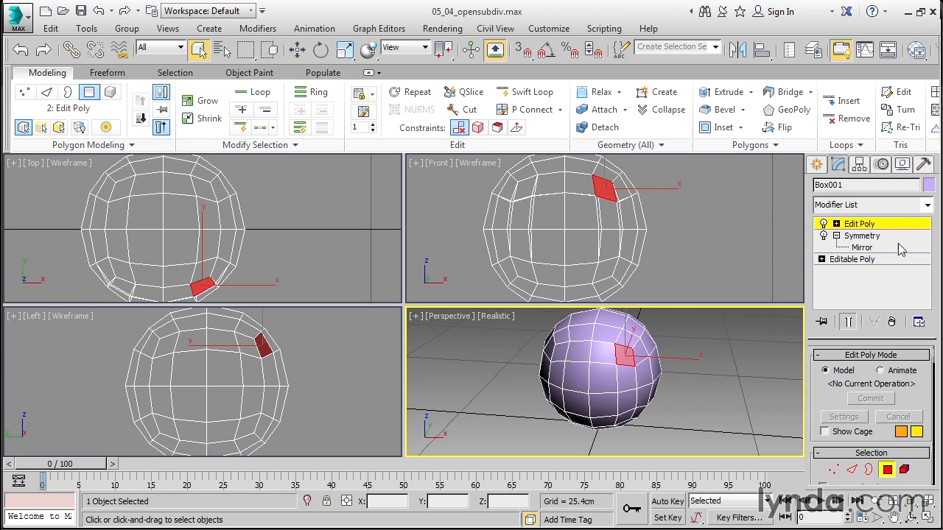
click(891, 322)
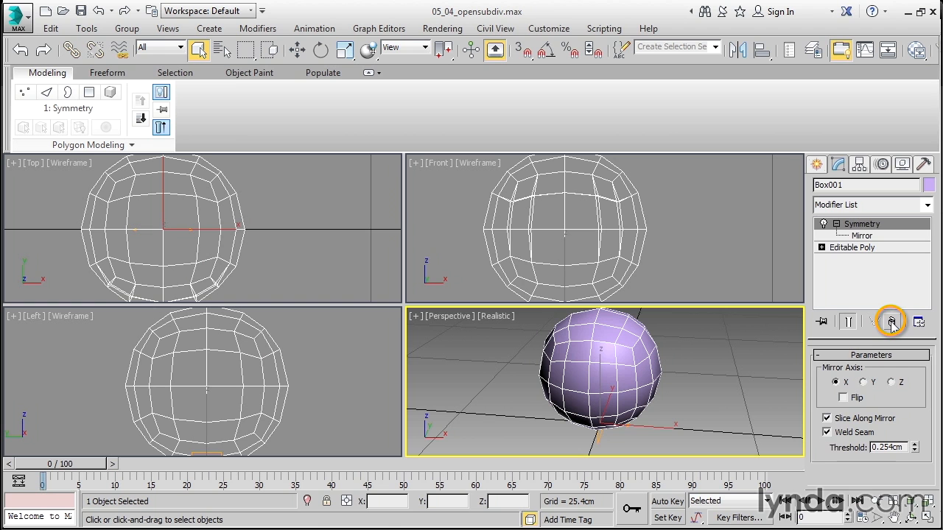
Step: Enable Show End Result while editing the base Editable Poly at polygon level, and leave polygon level
click(859, 250)
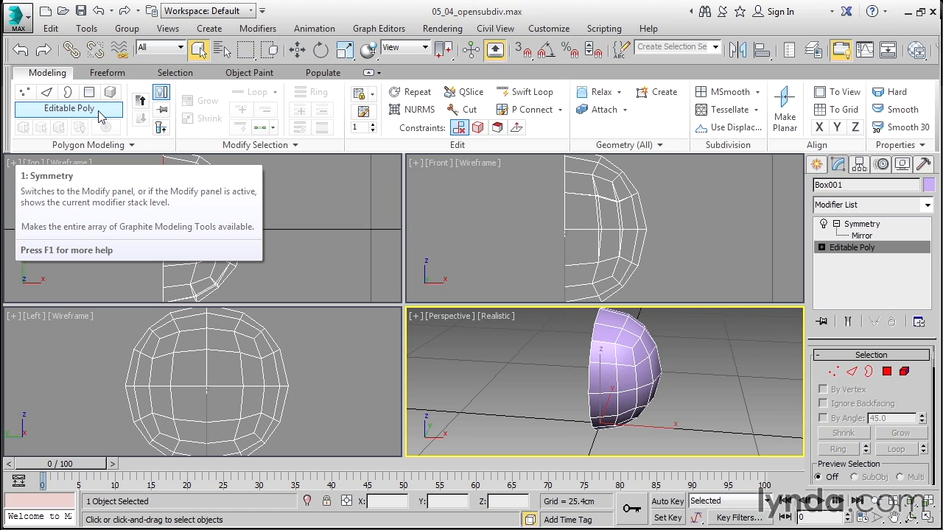
click(88, 92)
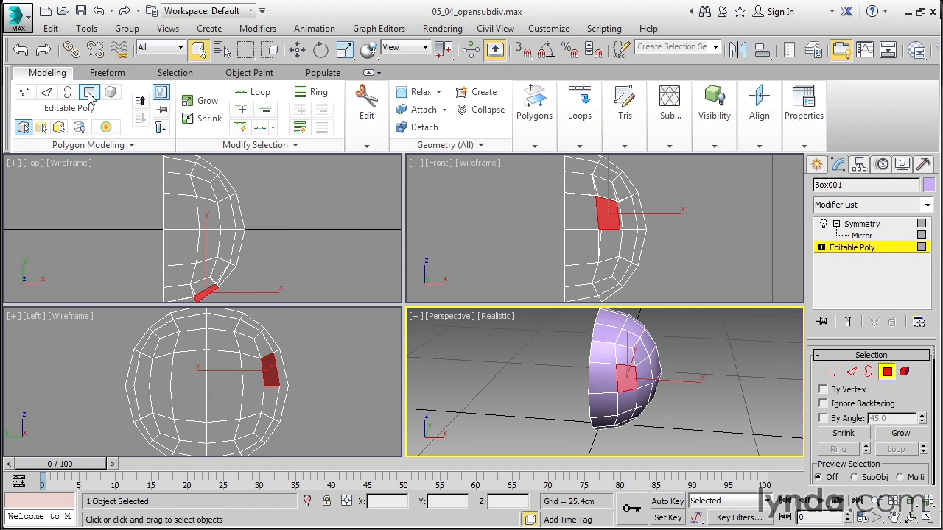
click(160, 129)
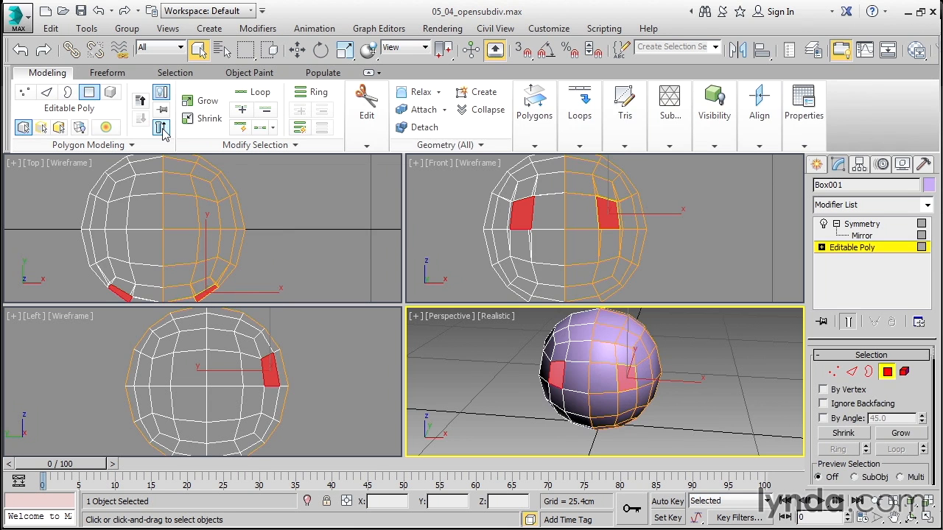
alt+middle_drag(706, 422, 680, 399)
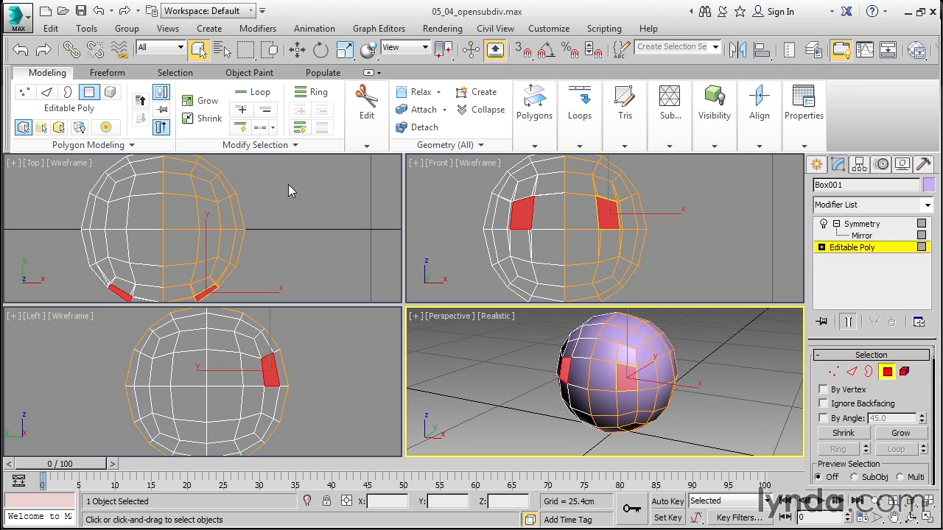
click(90, 98)
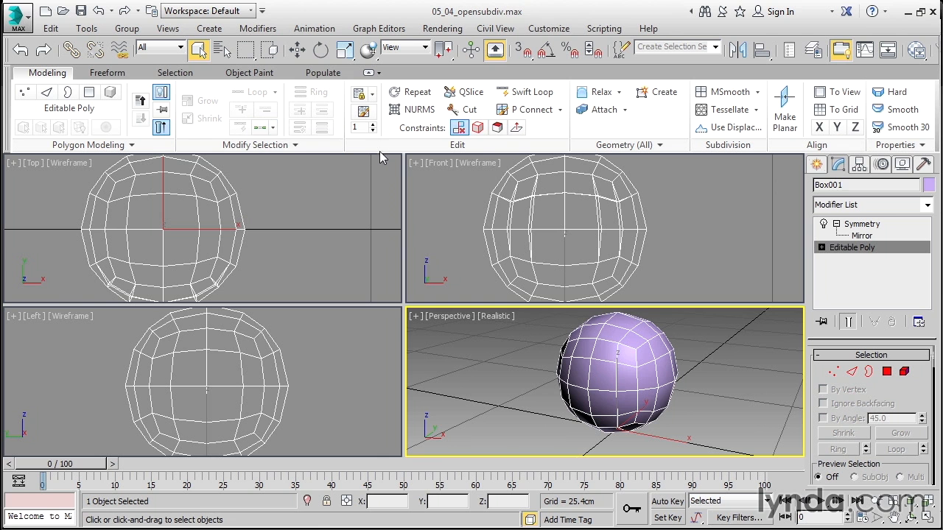
Step: Enable NURMS smoothing on the Editable Poly with 2 iterations and examine the mirror seam in the Perspective and Top views
click(431, 110)
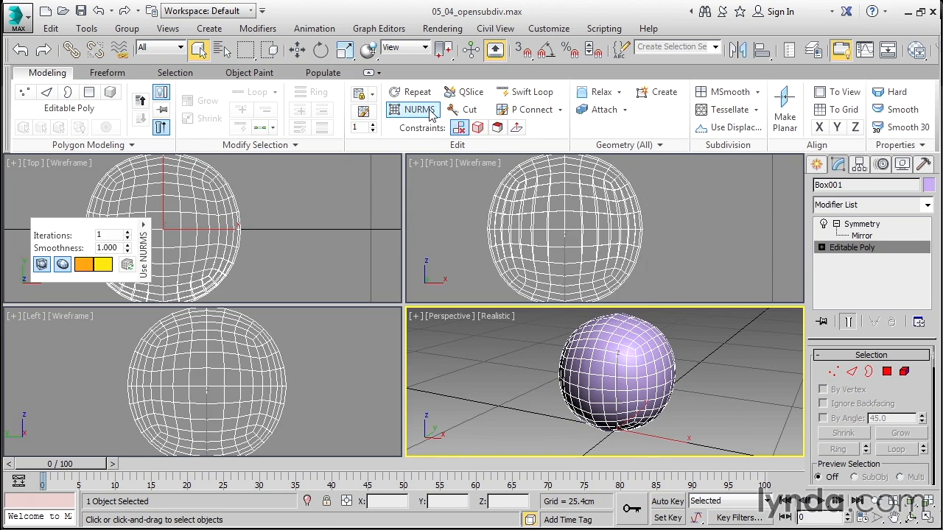
click(127, 233)
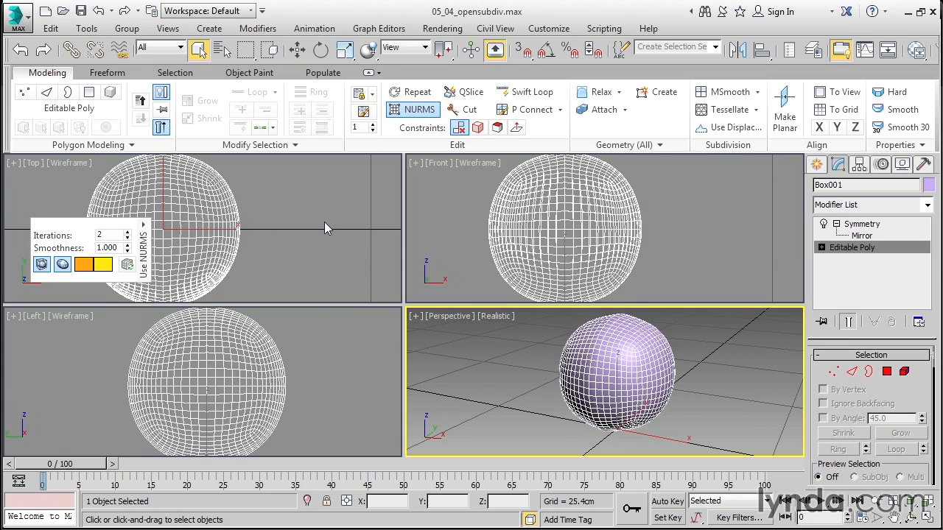
alt+middle_drag(601, 368, 610, 385)
scroll(607, 374, up, 4)
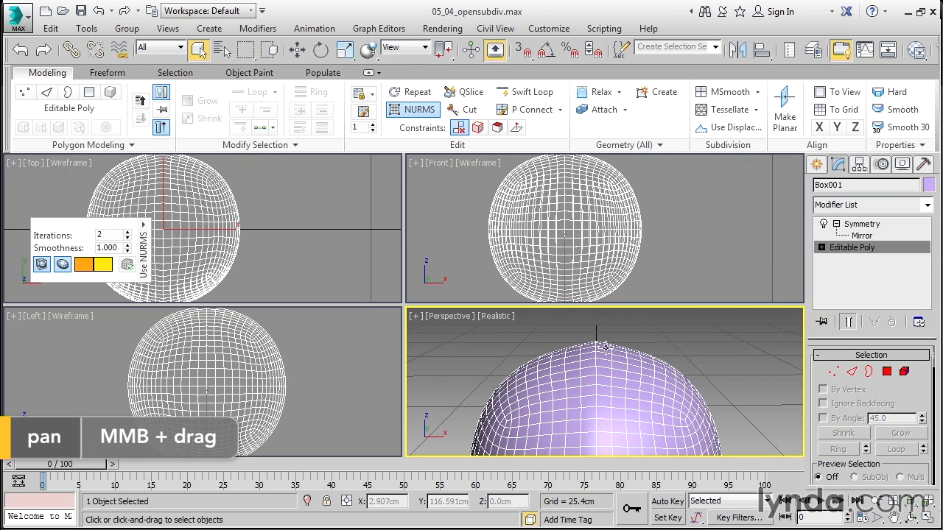
middle_click(319, 208)
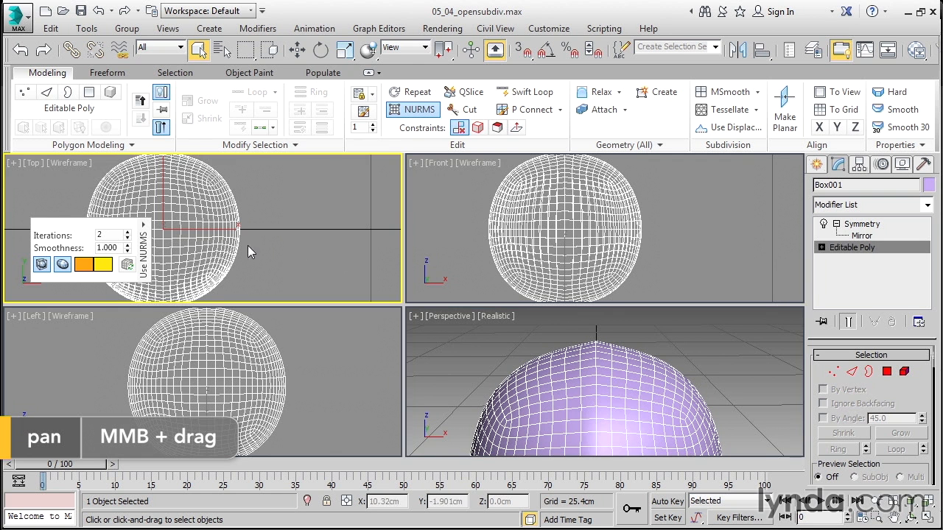
middle_drag(248, 248, 337, 194)
scroll(332, 214, up, 4)
scroll(332, 209, down, 3)
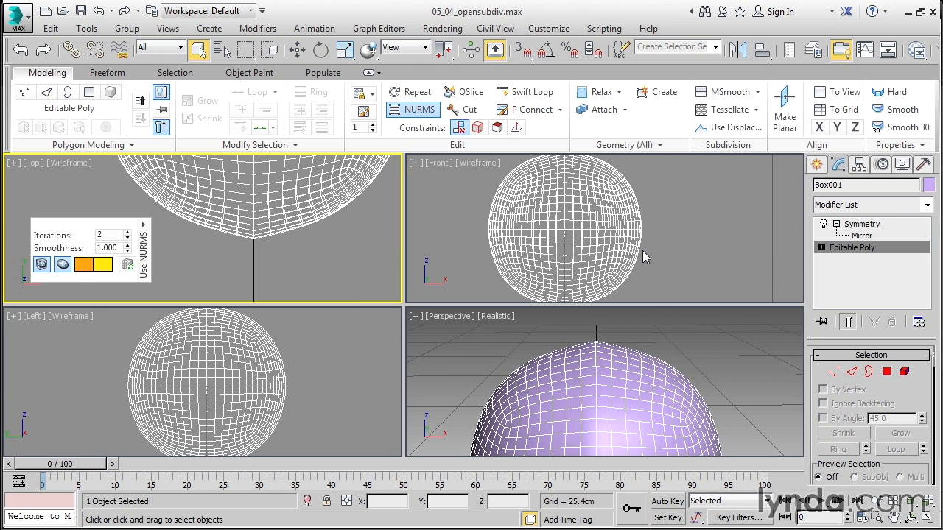
Step: Move the front centre vertex on the mirror seam outward to about Y -15.4 cm and leave vertex level
click(24, 92)
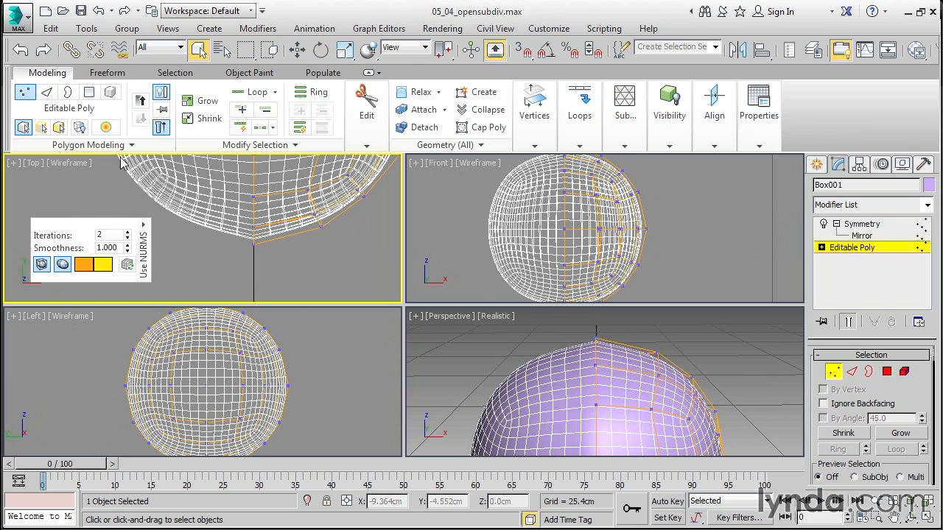
click(254, 245)
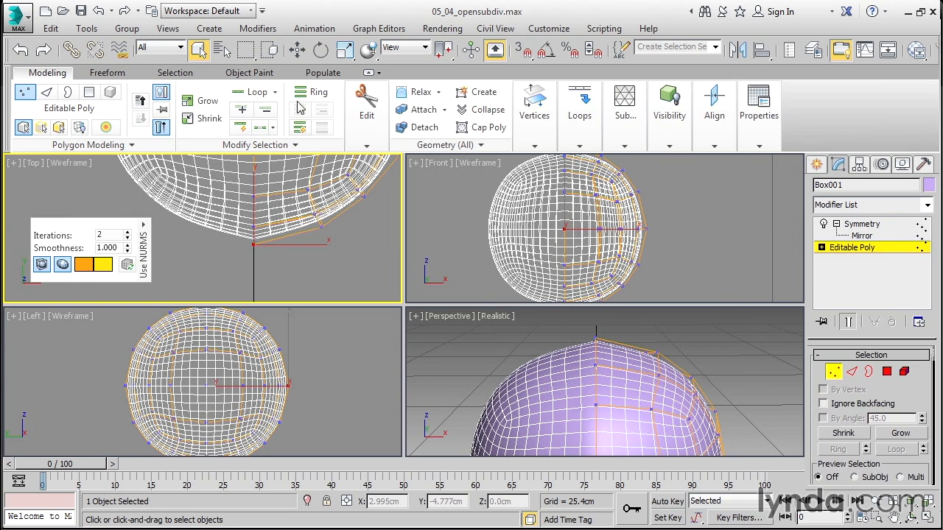
click(297, 49)
drag(249, 189, 334, 264)
scroll(368, 204, down, 2)
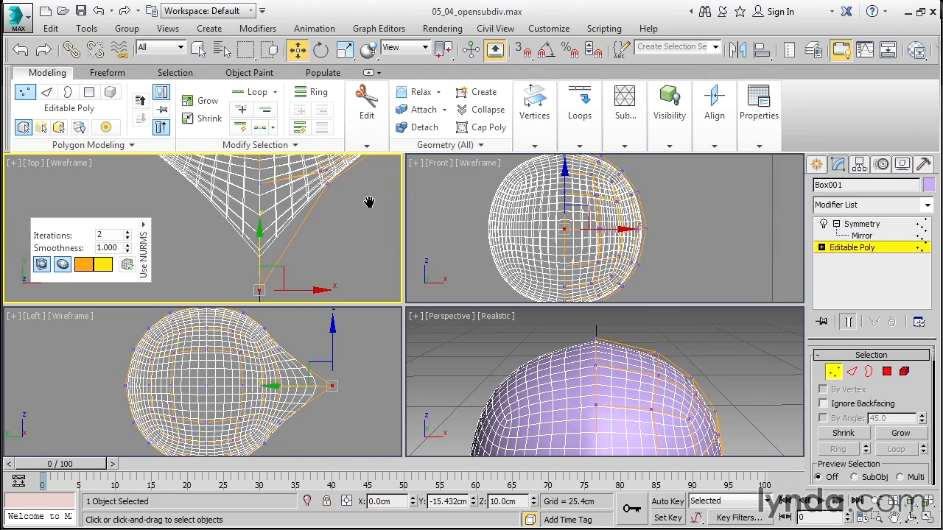
alt+middle_drag(610, 358, 573, 358)
scroll(647, 374, down, 3)
scroll(573, 358, down, 3)
middle_drag(627, 385, 594, 434)
scroll(629, 388, up, 3)
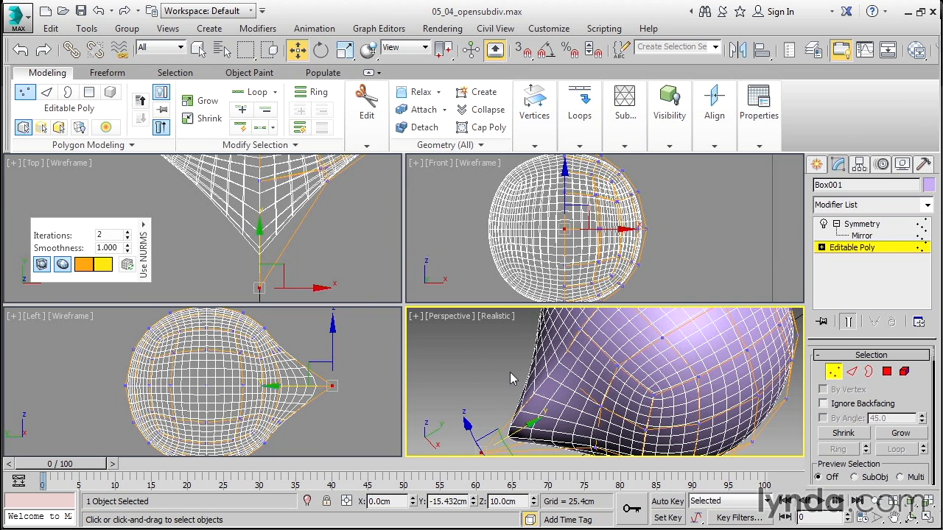
alt+middle_drag(606, 395, 636, 353)
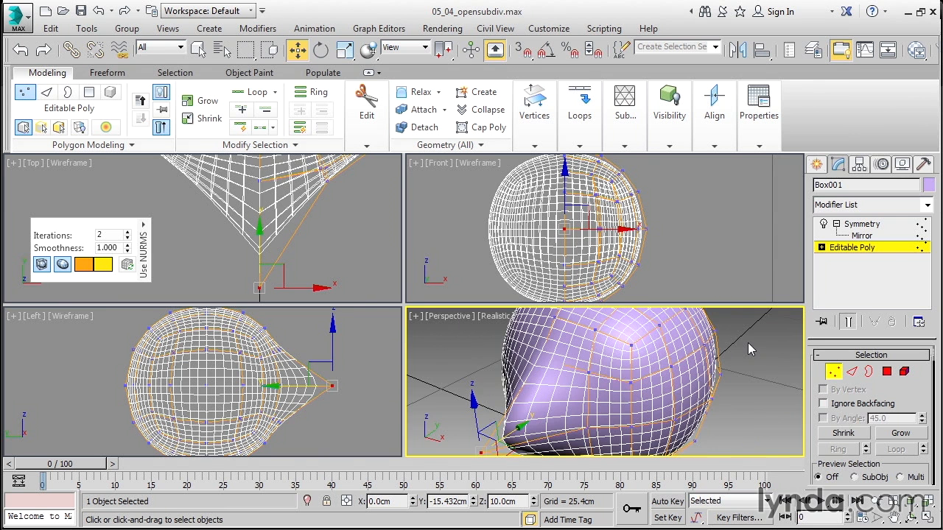
click(851, 248)
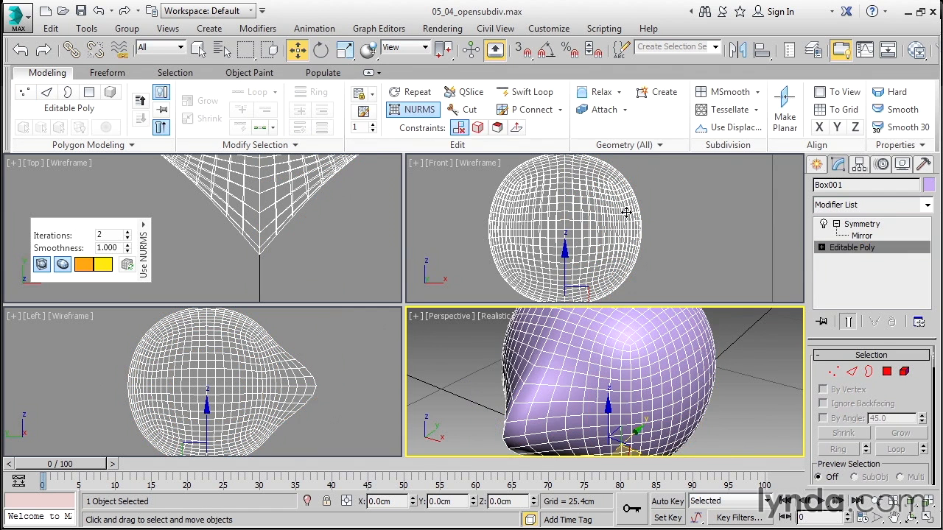
Step: Turn off NURMS on the Editable Poly and add an OpenSubdiv modifier with 2 iterations above Symmetry
click(419, 112)
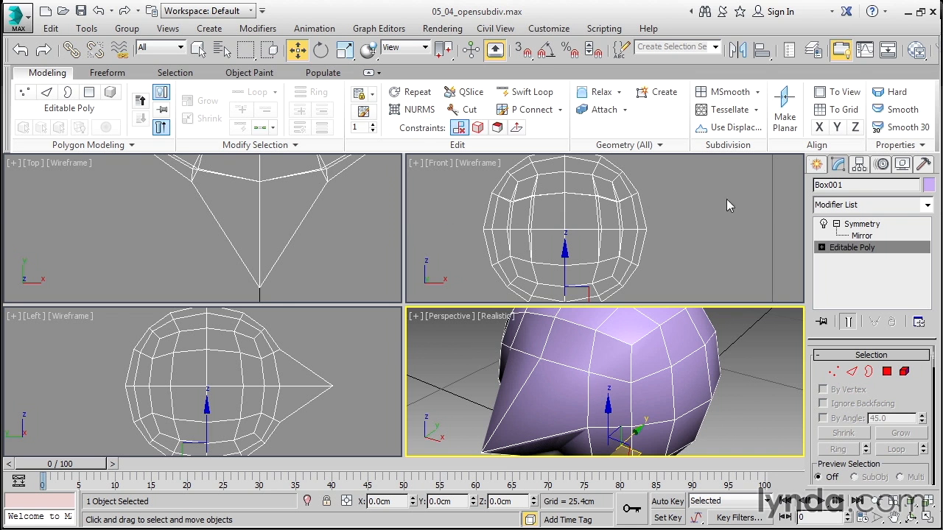
click(861, 224)
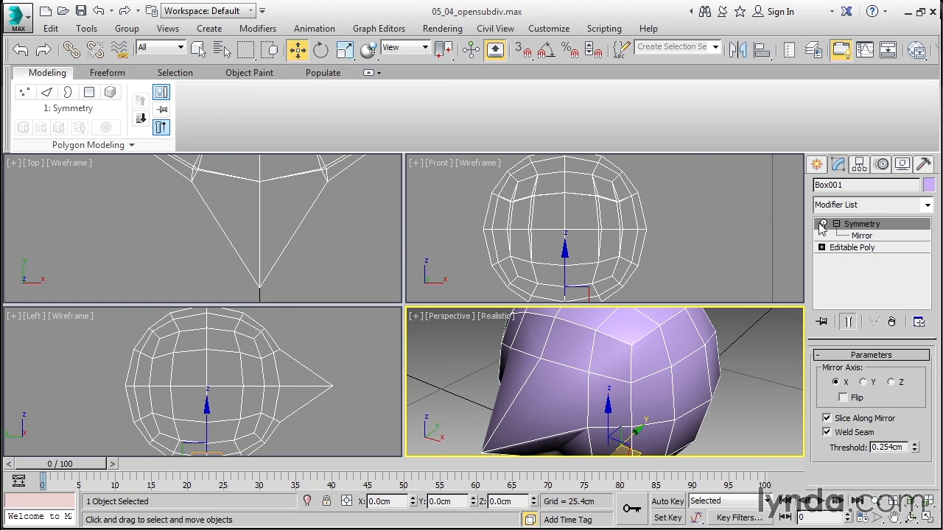
click(870, 205)
click(932, 193)
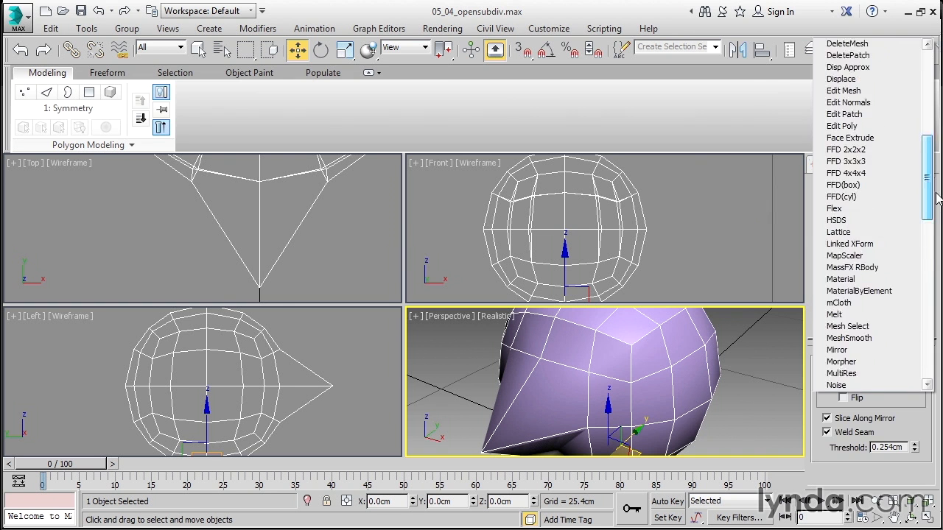
scroll(886, 234, down, 6)
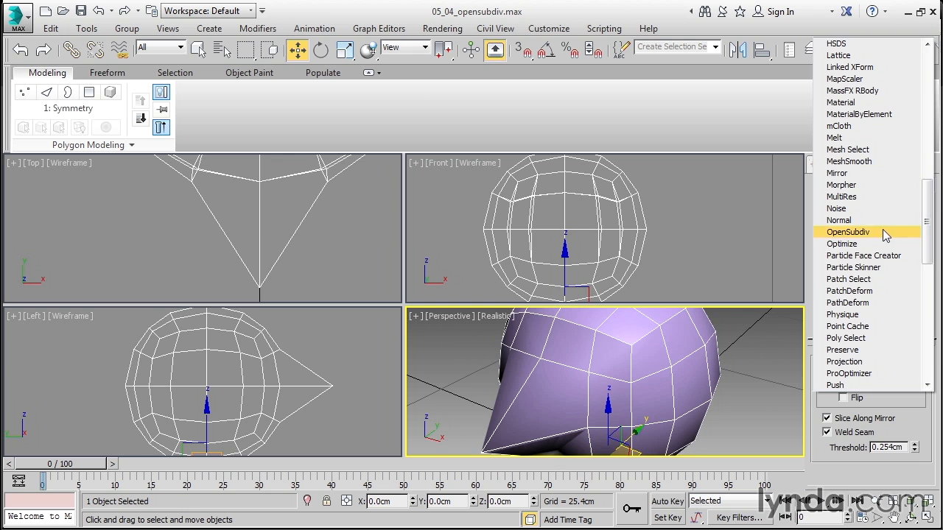
click(886, 235)
click(920, 375)
mouse_move(691, 384)
alt+middle_down()
mouse_move(708, 391)
mouse_move(614, 381)
mouse_move(647, 356)
mouse_move(752, 346)
mouse_move(707, 376)
alt+middle_up()
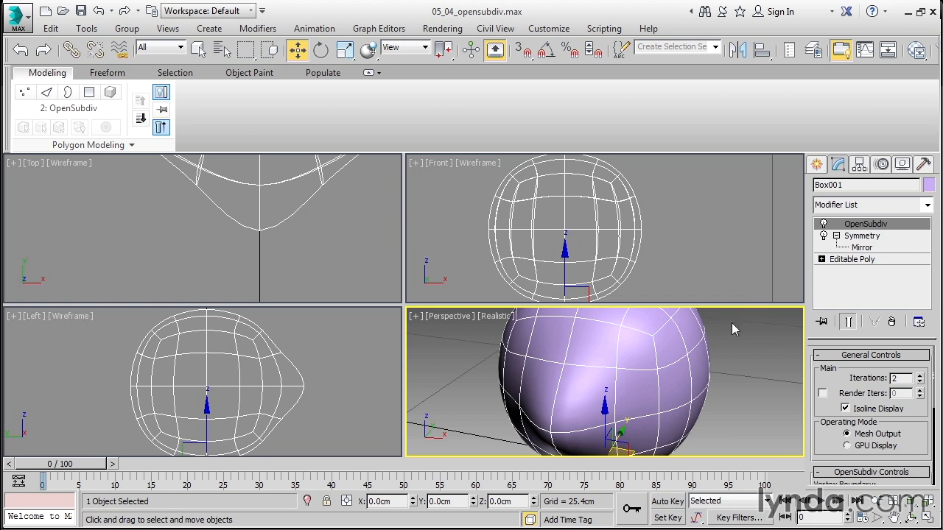
alt+middle_drag(640, 368, 614, 355)
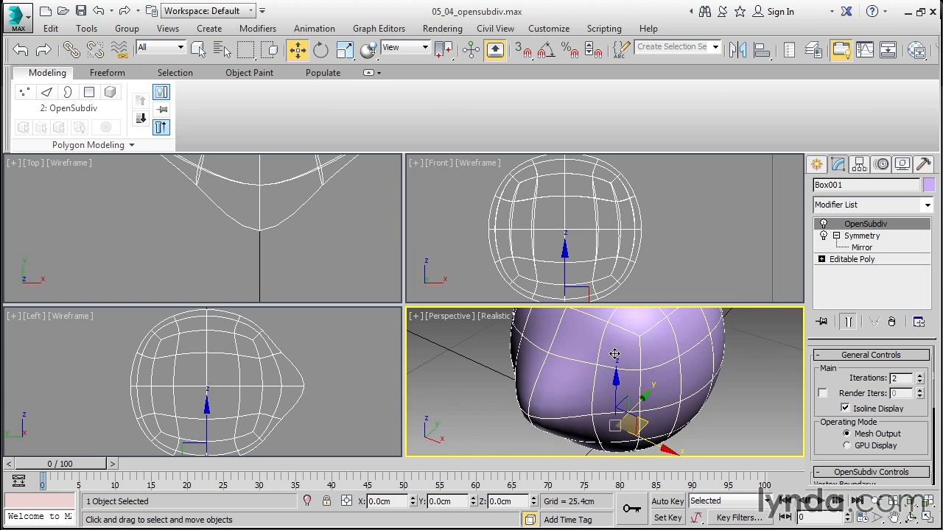
Step: Pull the front seam vertex of the base Editable Poly about 5.2 cm further outward with OpenSubdiv active
click(855, 260)
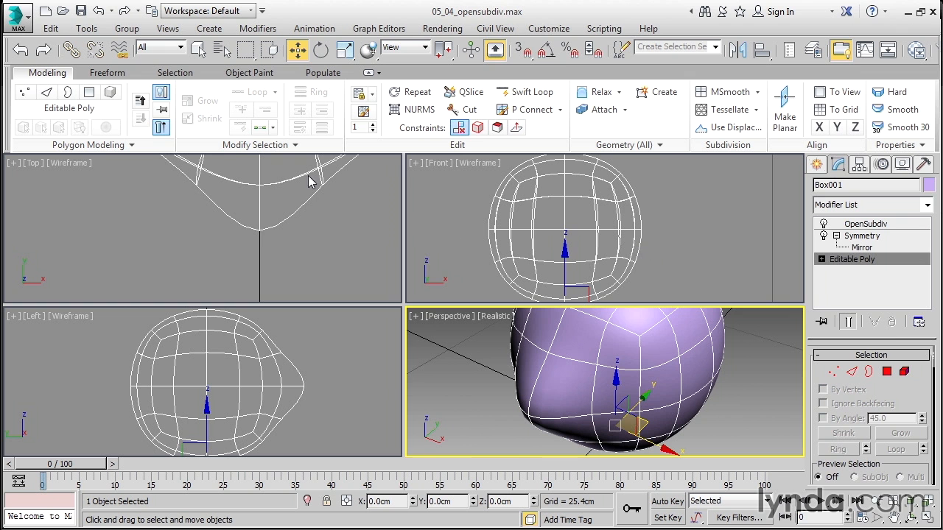
click(23, 94)
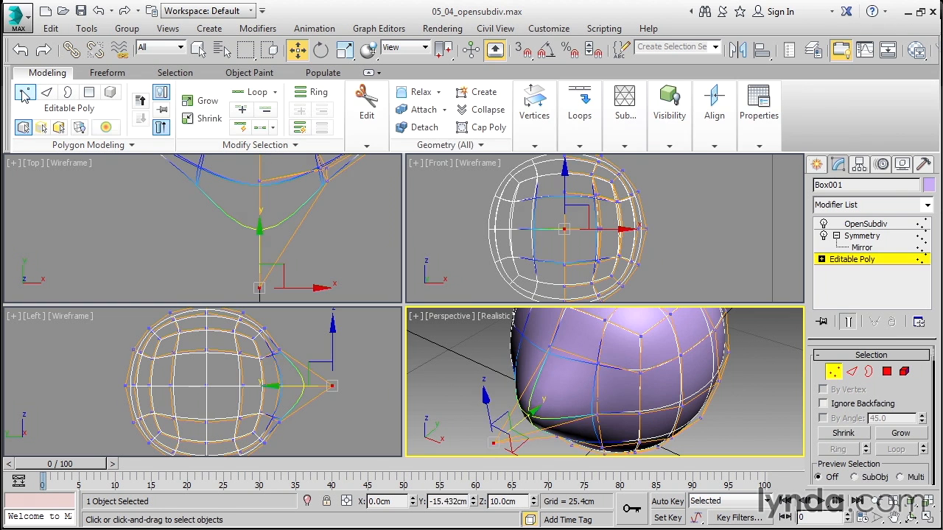
right_click(260, 229)
drag(260, 229, 265, 315)
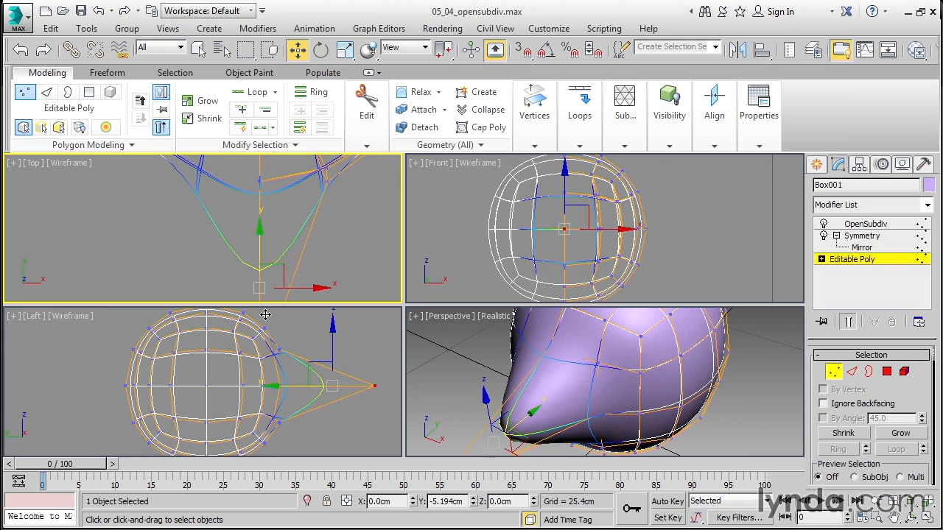